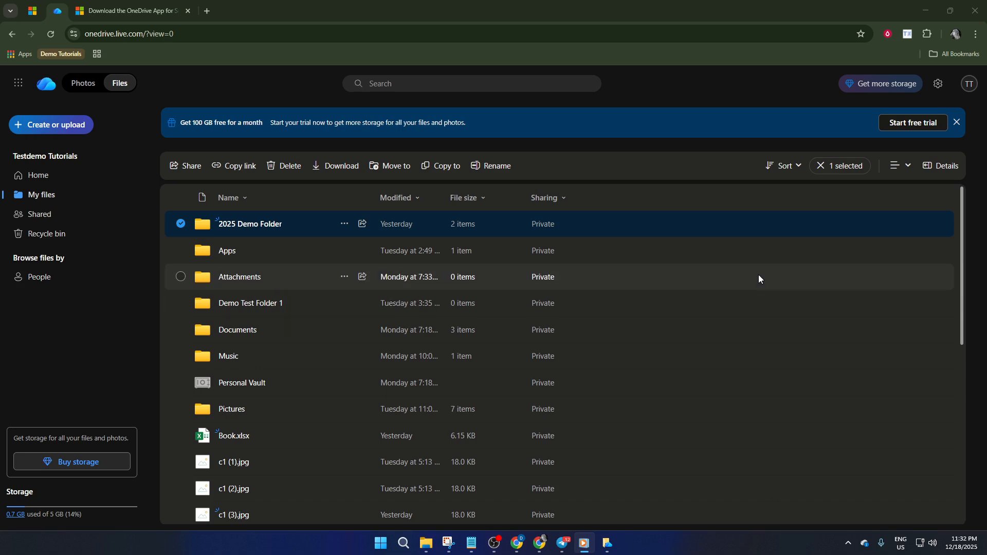
# Clear the file selection and show the Windows power options, including Restart, without choosing one
pyautogui.click(841, 170)
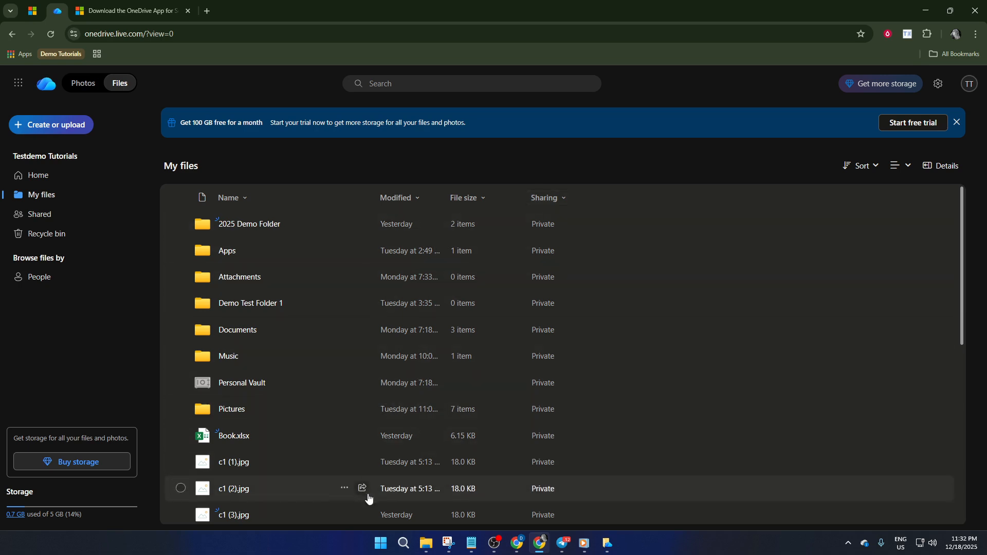
pyautogui.click(380, 544)
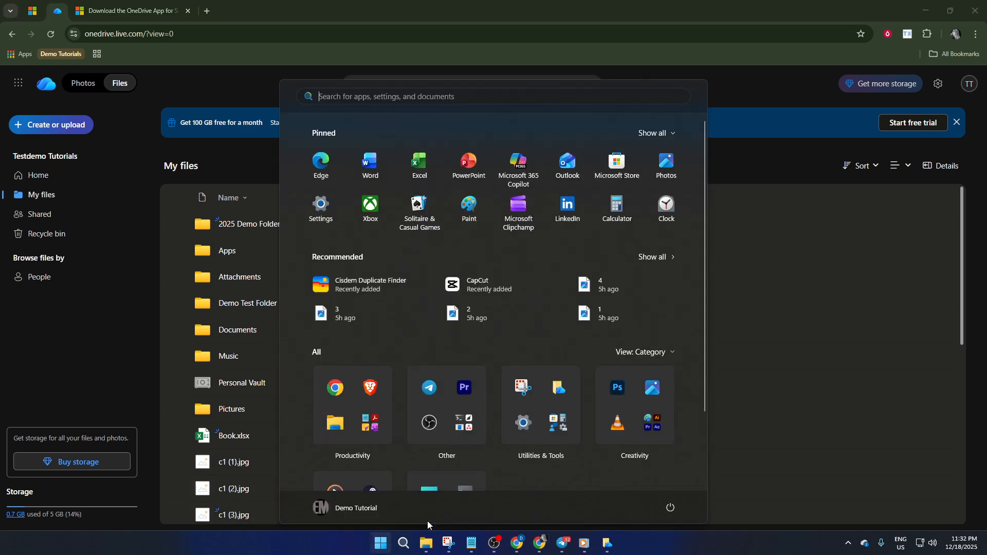
pyautogui.click(670, 507)
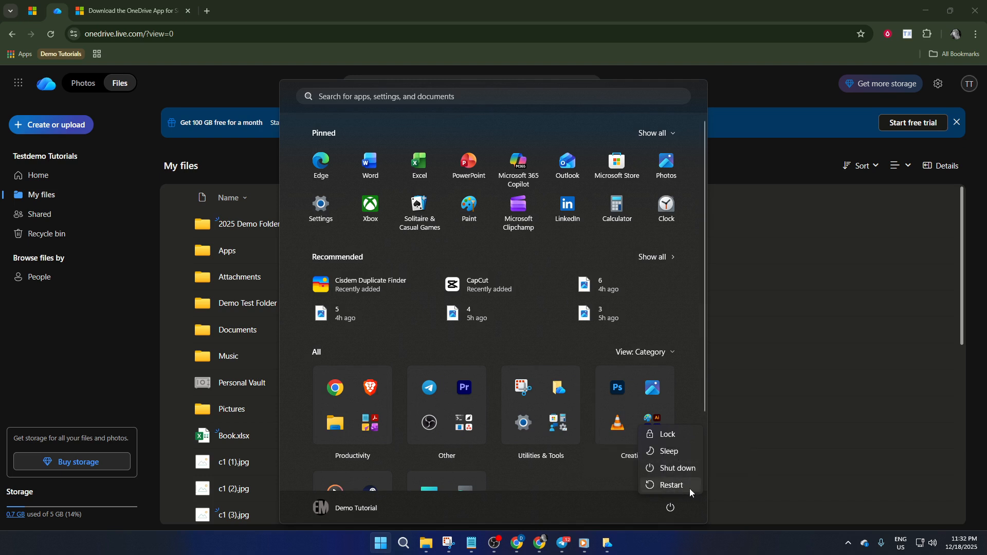
pyautogui.click(747, 167)
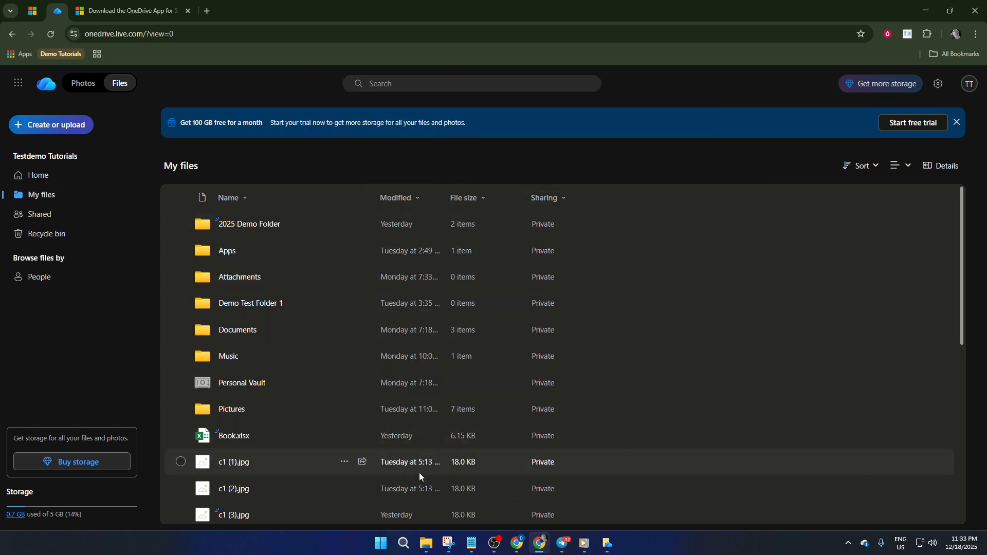
pyautogui.click(404, 544)
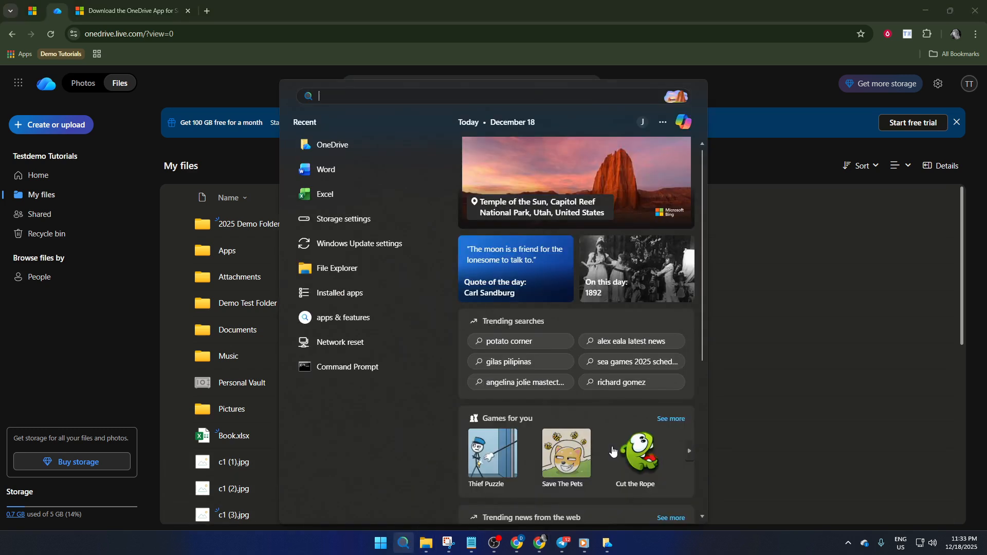
pyautogui.click(896, 420)
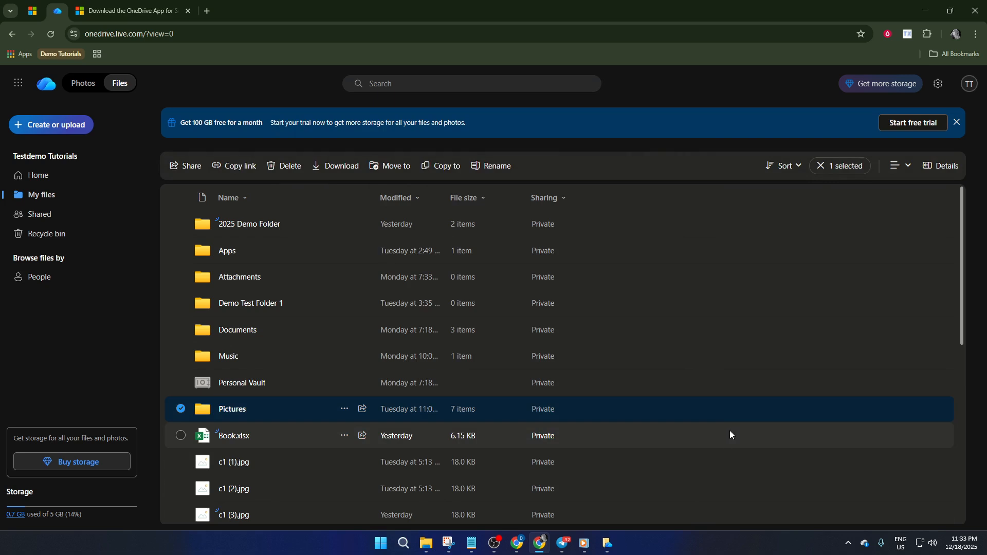
# Run the wsreset.exe command copied from the Notepad note, and clear the Microsoft Store and Notepad windows away
pyautogui.press('super+r')
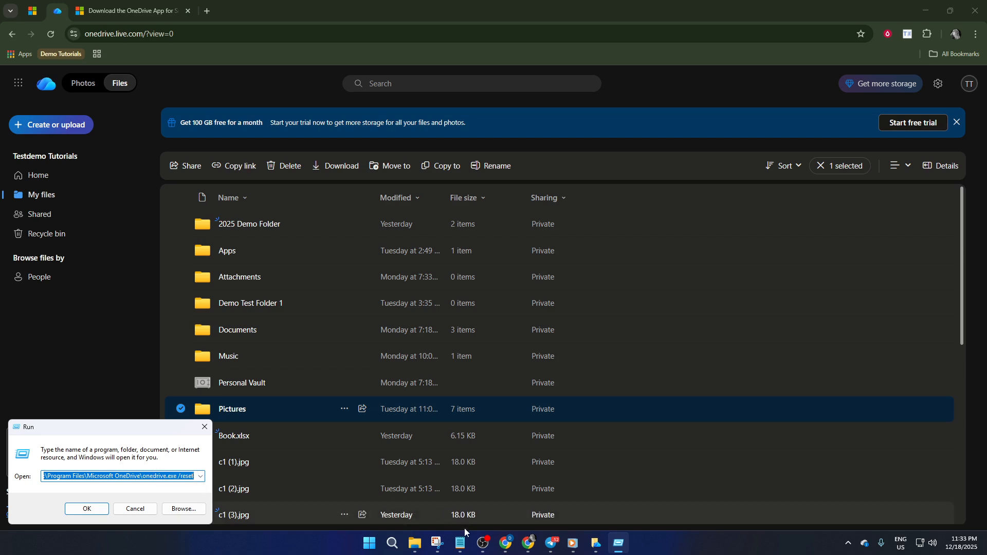
pyautogui.click(461, 543)
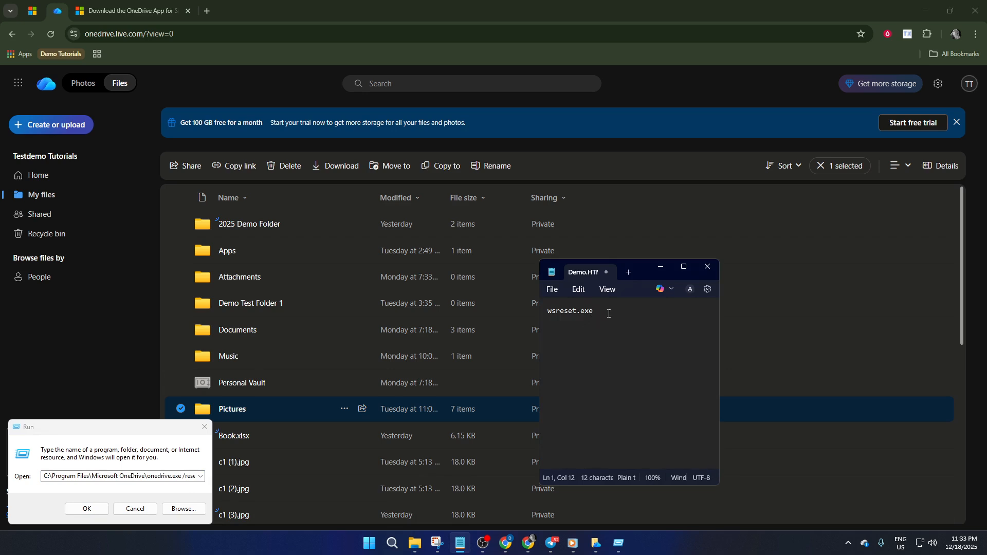
pyautogui.moveTo(595, 312); pyautogui.dragTo(530, 313)
pyautogui.hotkey('ctrl', 'c')
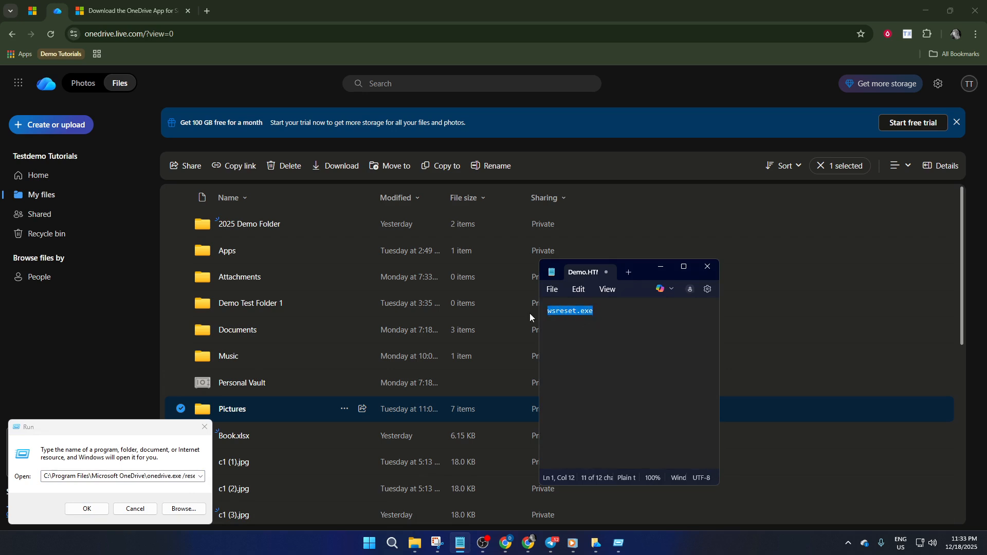
pyautogui.click(110, 487)
pyautogui.hotkey('ctrl', 'v')
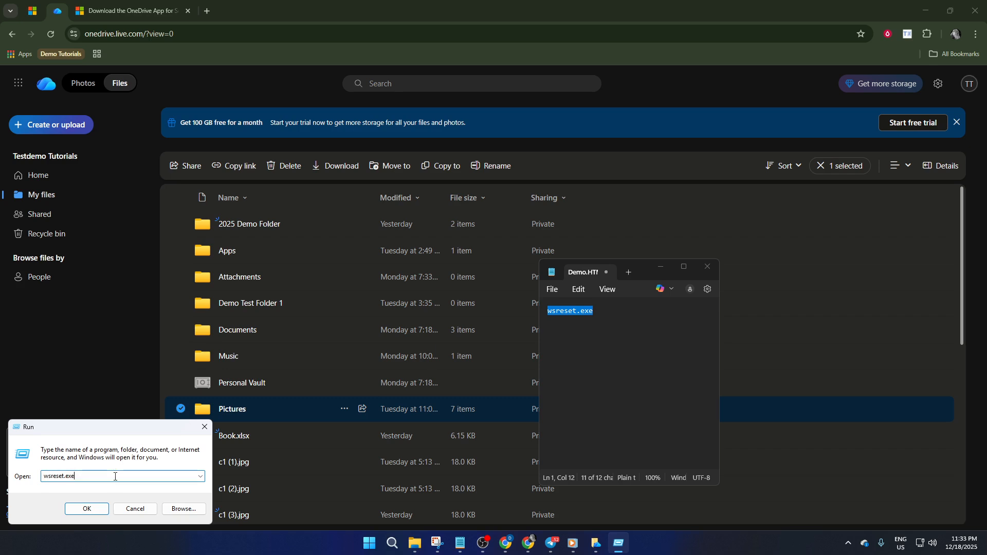
pyautogui.click(96, 508)
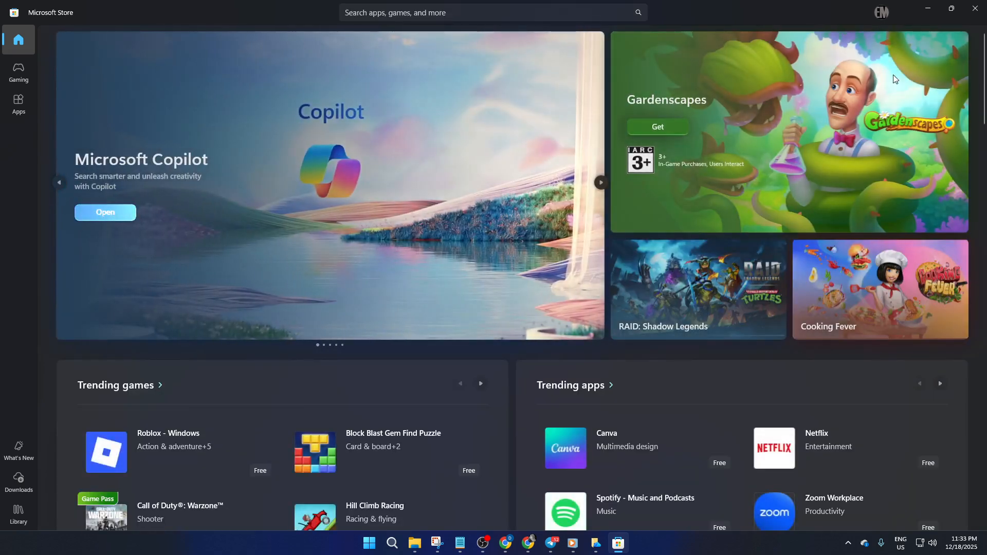
pyautogui.click(974, 15)
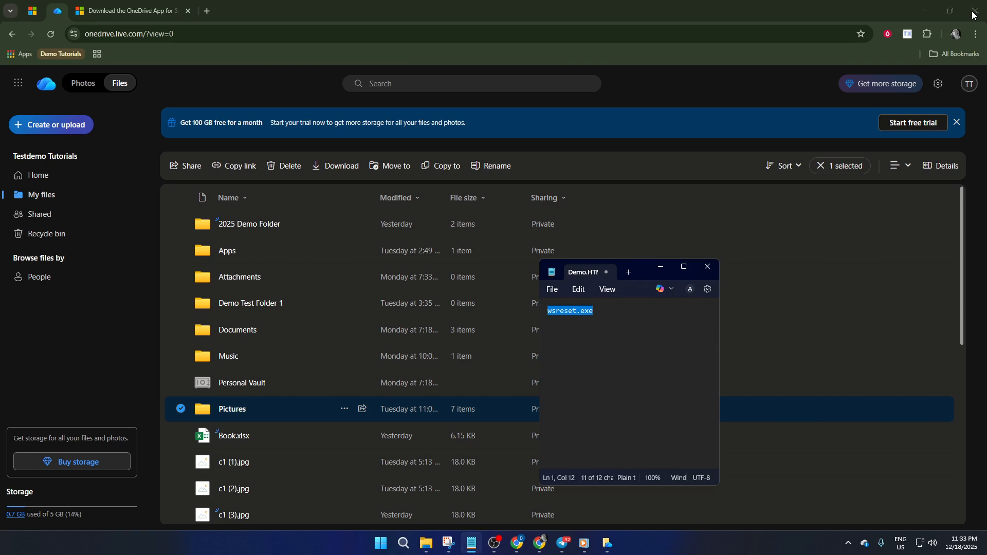
pyautogui.click(661, 267)
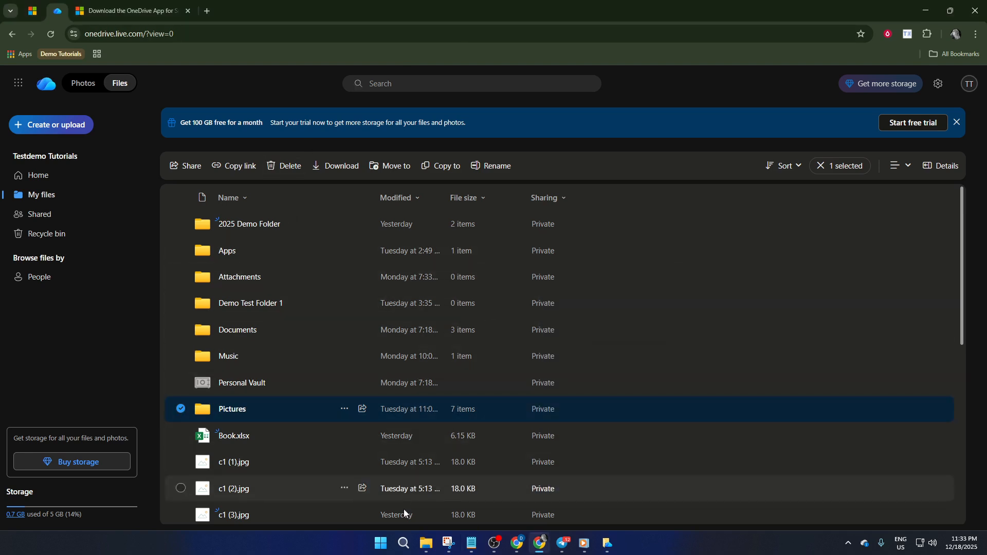
# Find Credential Manager through Windows search, view its saved web credentials, and close it
pyautogui.click(404, 544)
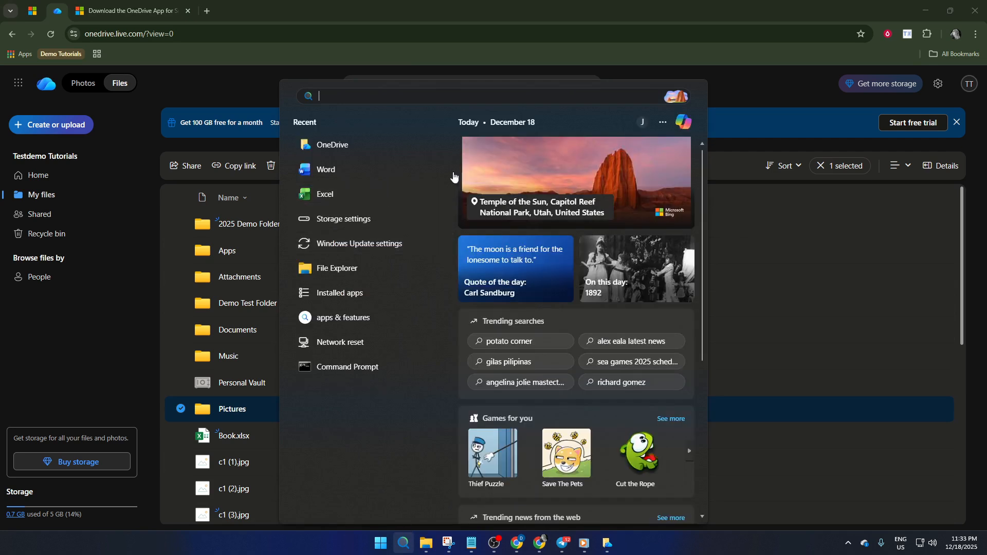
pyautogui.write('c')
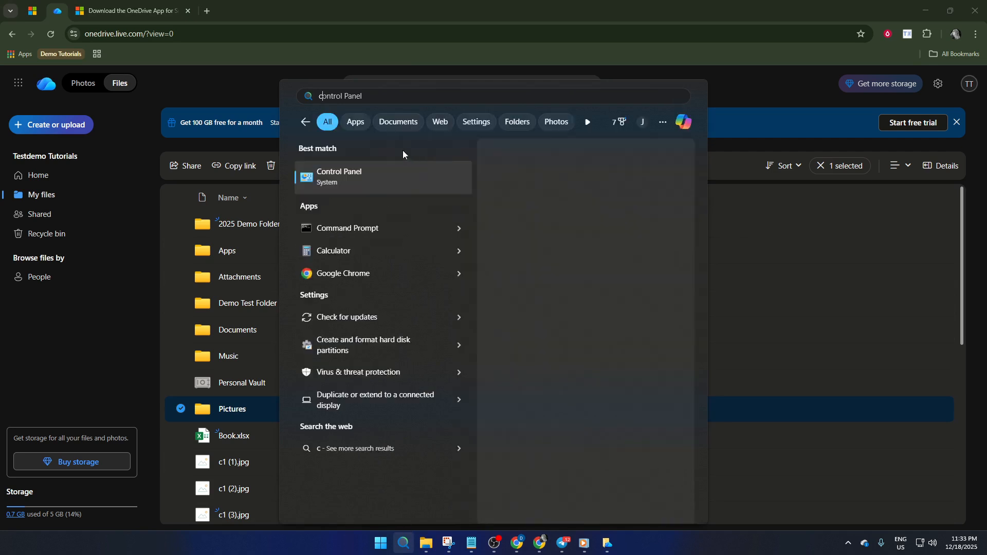
pyautogui.write('red')
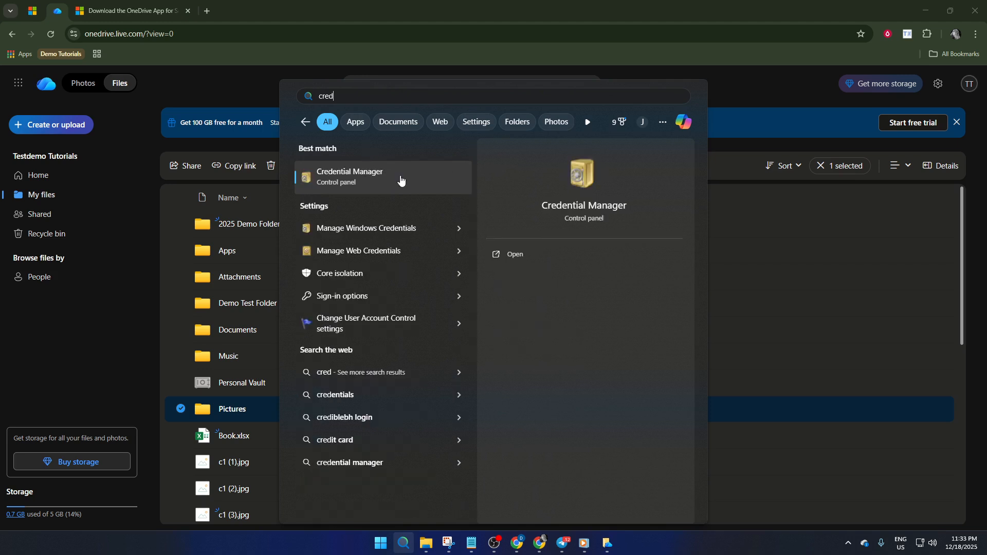
pyautogui.click(394, 176)
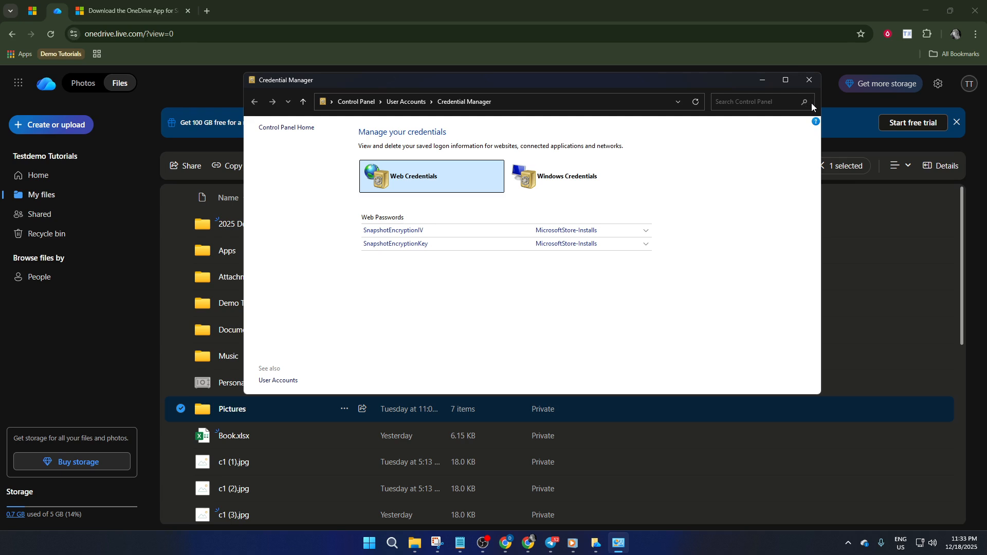
pyautogui.click(809, 81)
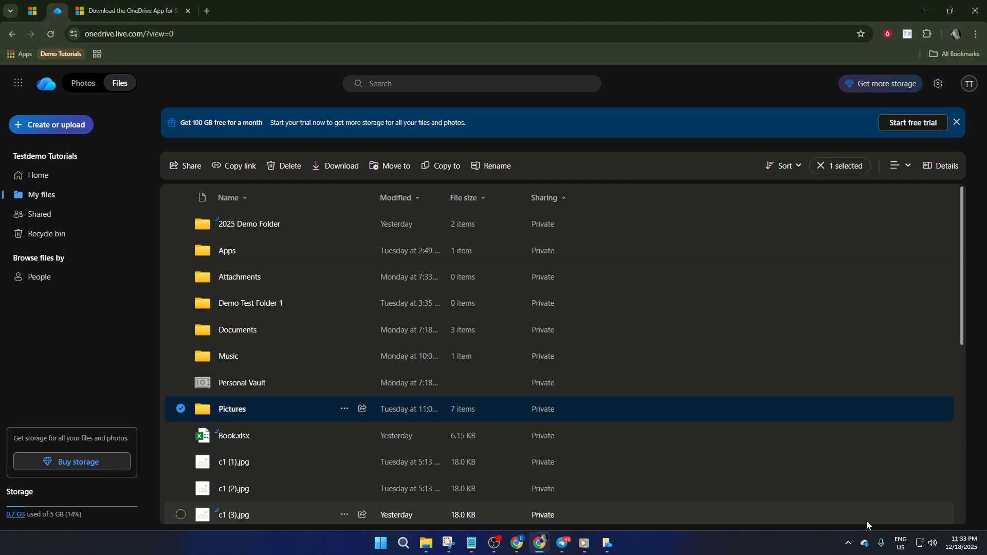
# Show the account page of the OneDrive desktop settings with the Unlink this PC option, and minimize the window
pyautogui.click(867, 541)
pyautogui.click(938, 189)
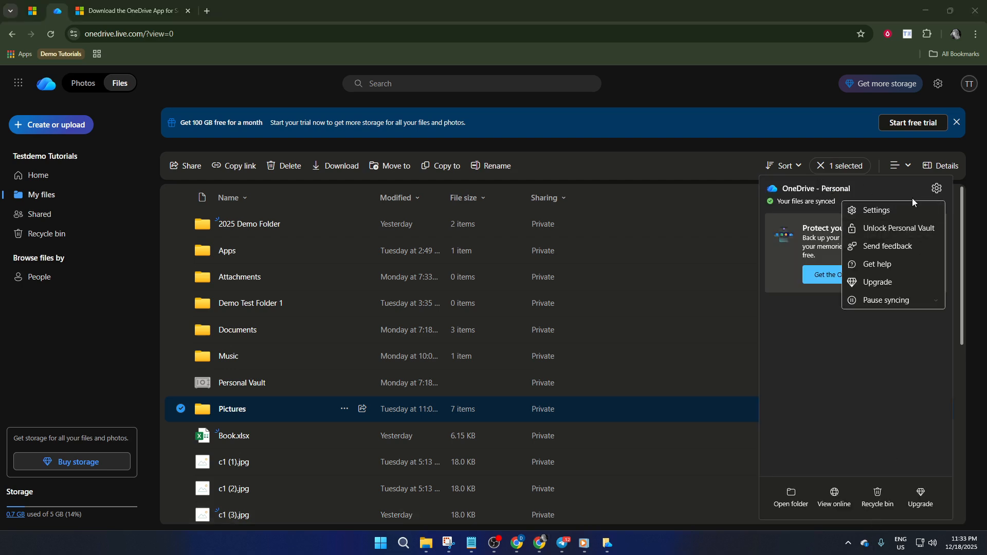
pyautogui.click(874, 211)
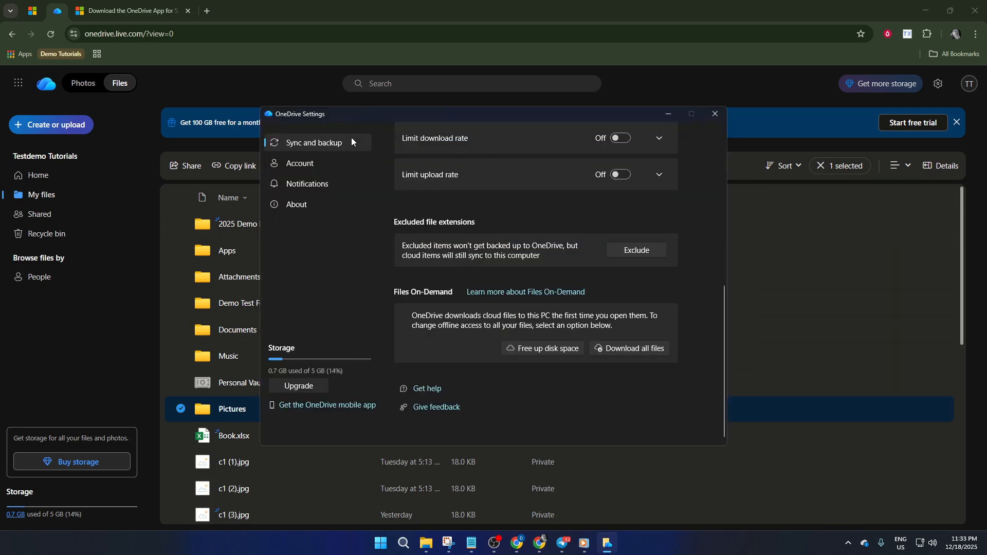
pyautogui.click(313, 163)
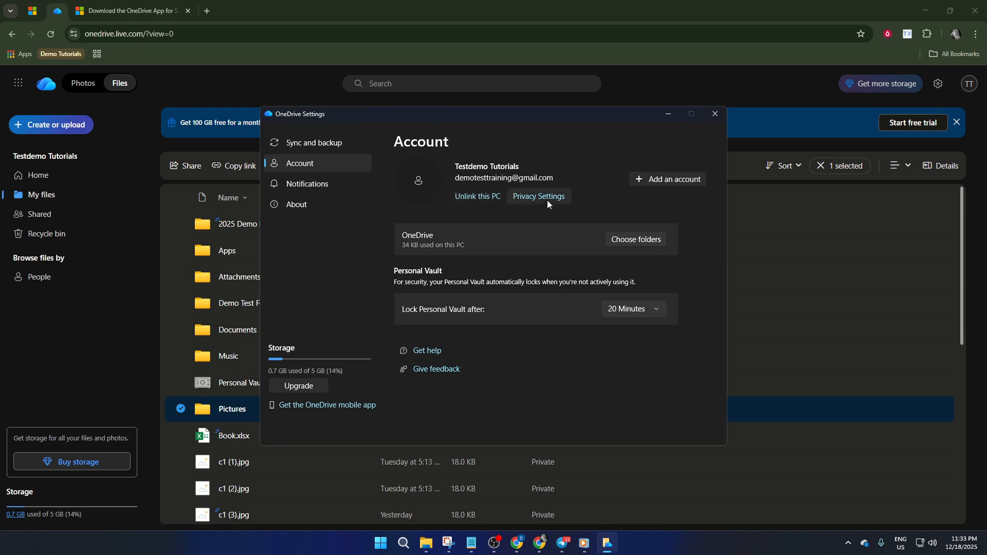
pyautogui.click(668, 114)
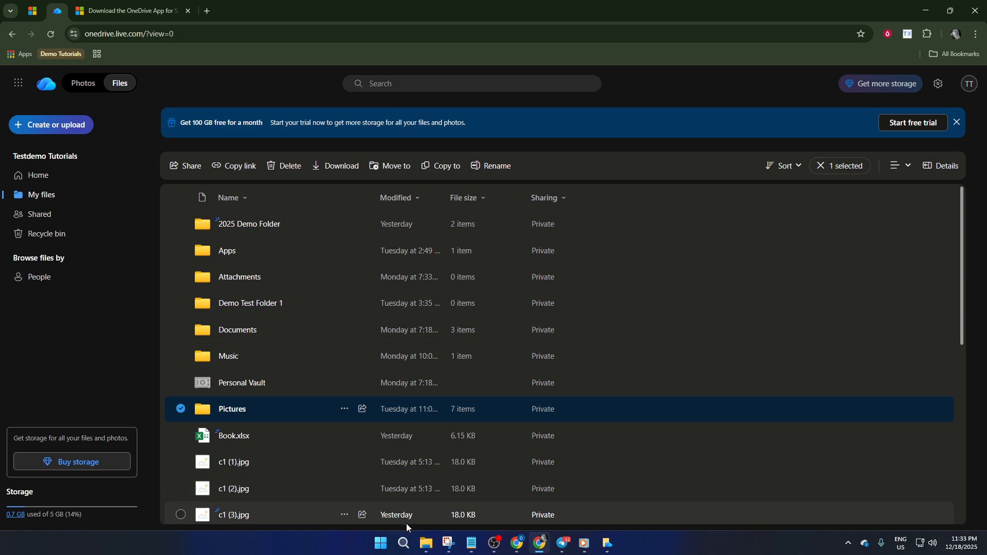
# Show the pause syncing durations and the Quit OneDrive option of the OneDrive desktop app
pyautogui.click(865, 543)
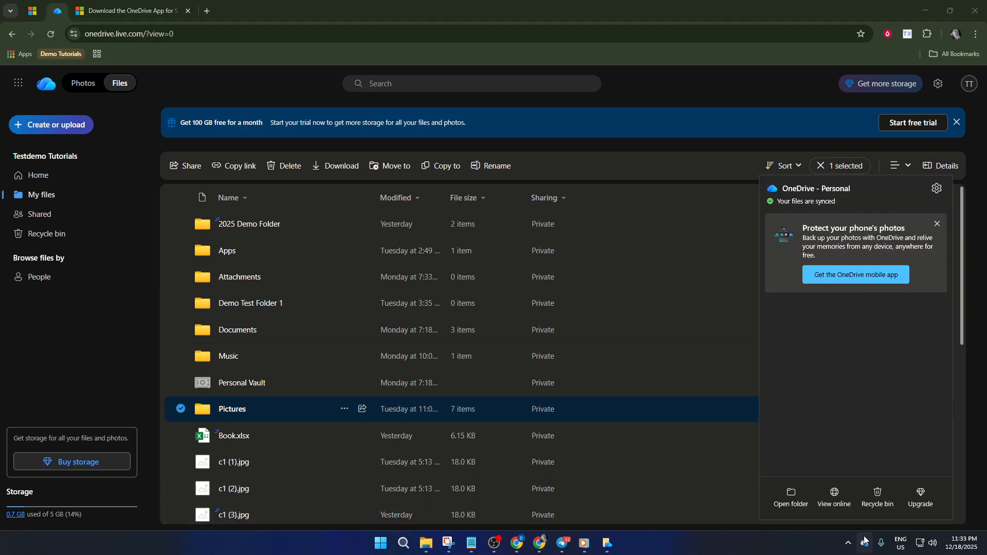
pyautogui.click(937, 188)
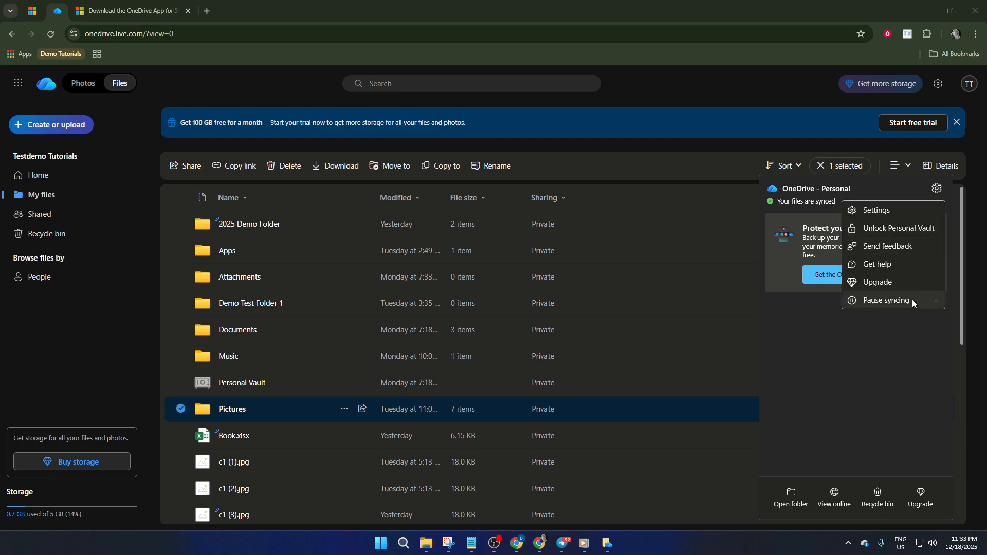
pyautogui.click(931, 307)
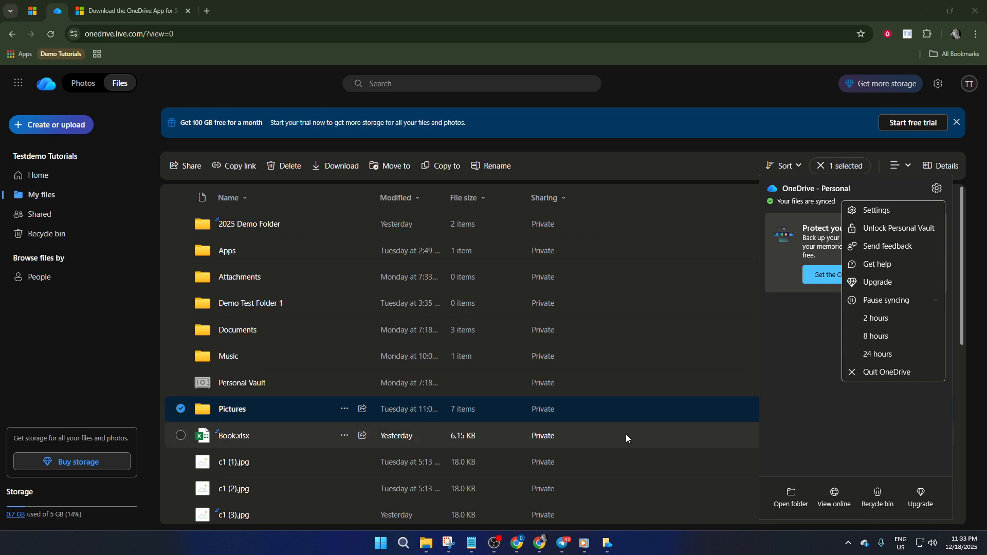
# Reset OneDrive by running C:\Program Files\Microsoft OneDrive\onedrive.exe /reset from the Run command history
pyautogui.press('super')
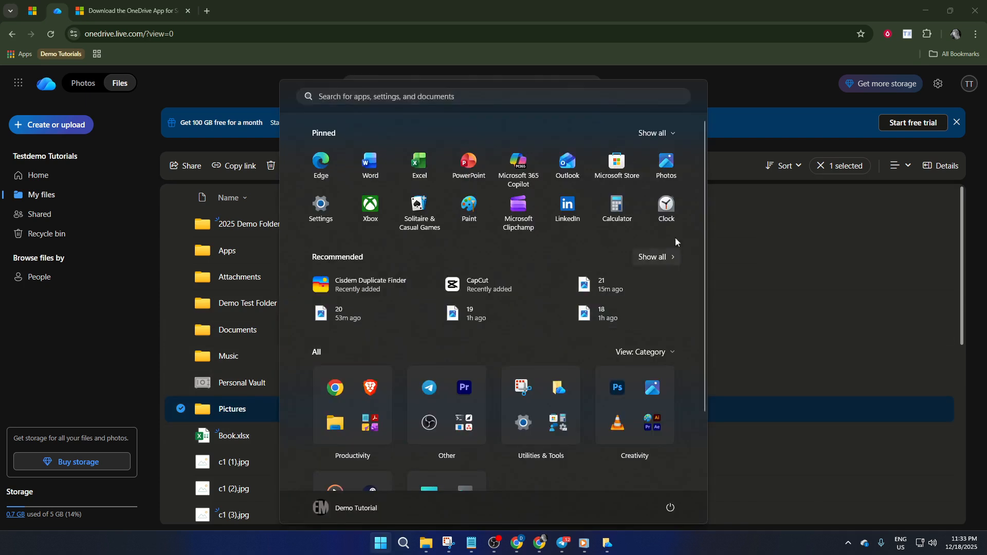
pyautogui.click(783, 267)
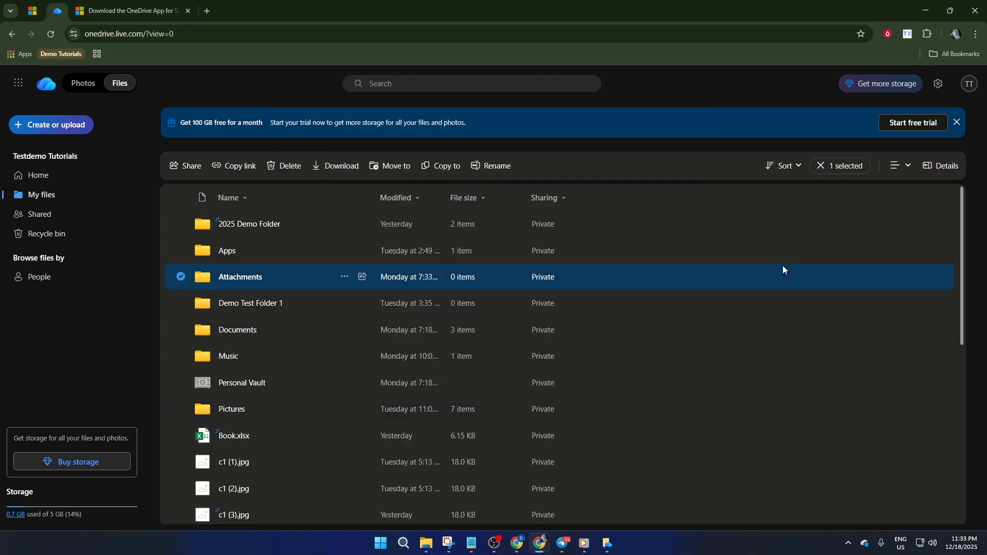
pyautogui.press('super+r')
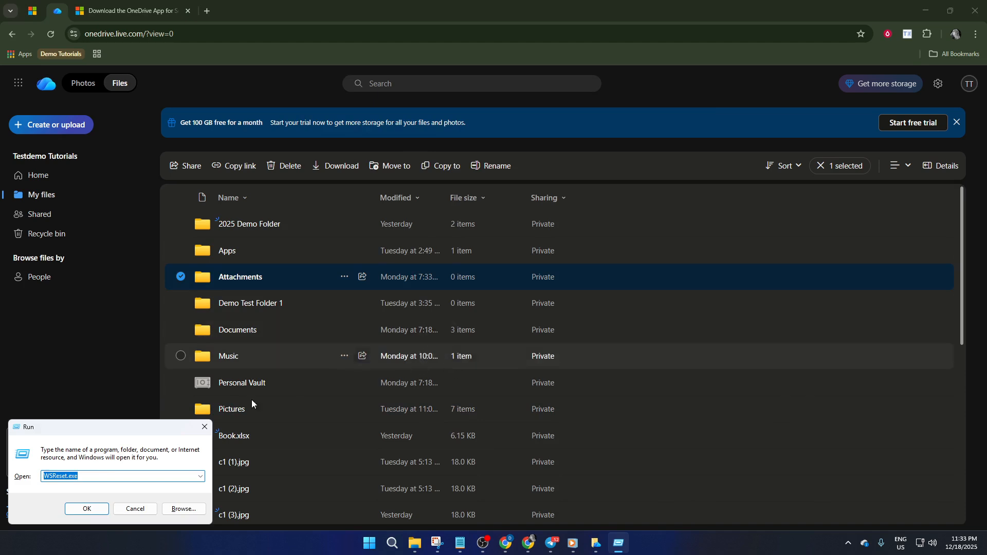
pyautogui.click(200, 477)
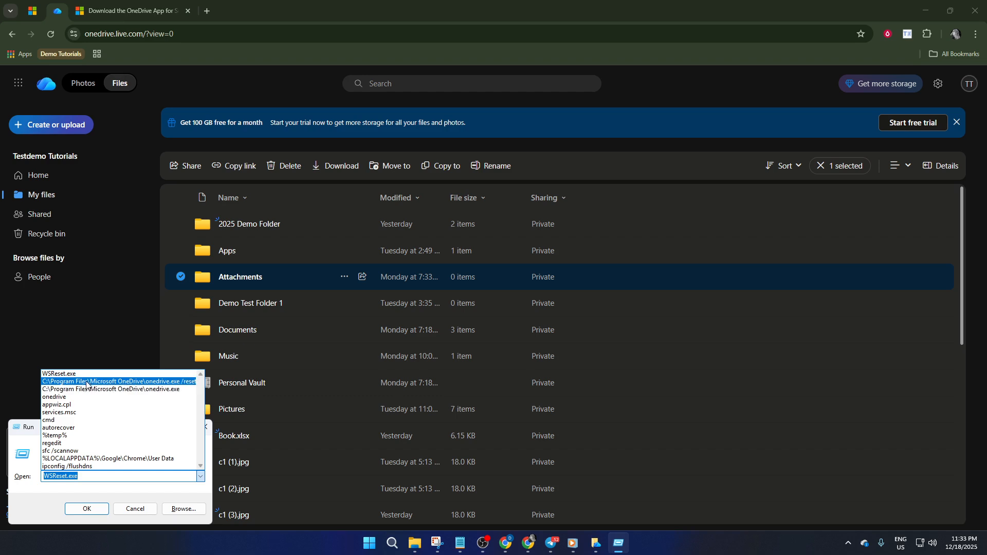
pyautogui.click(101, 381)
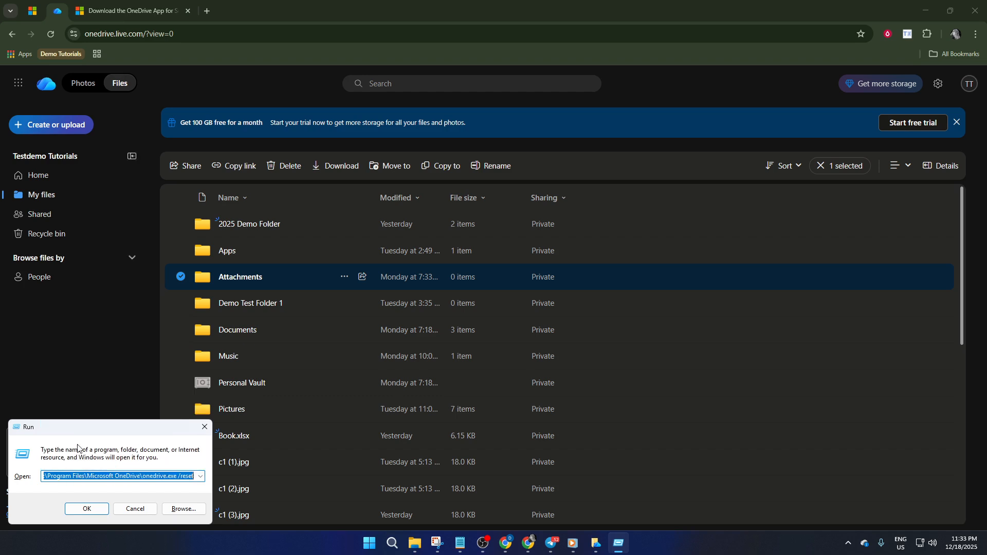
pyautogui.click(90, 511)
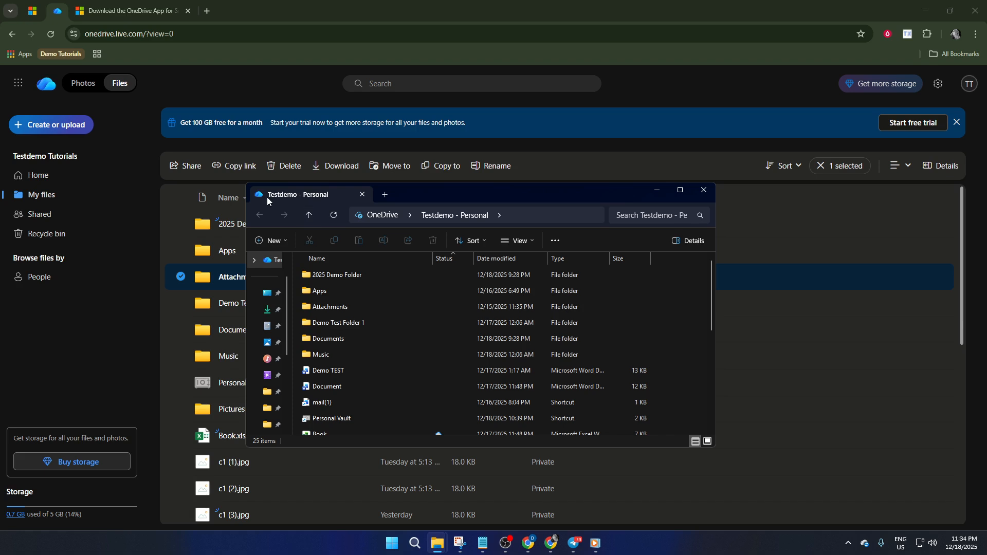
# View the app options for OneDrive in Windows search, including Uninstall, and bring up the Download OneDrive web page
pyautogui.click(415, 543)
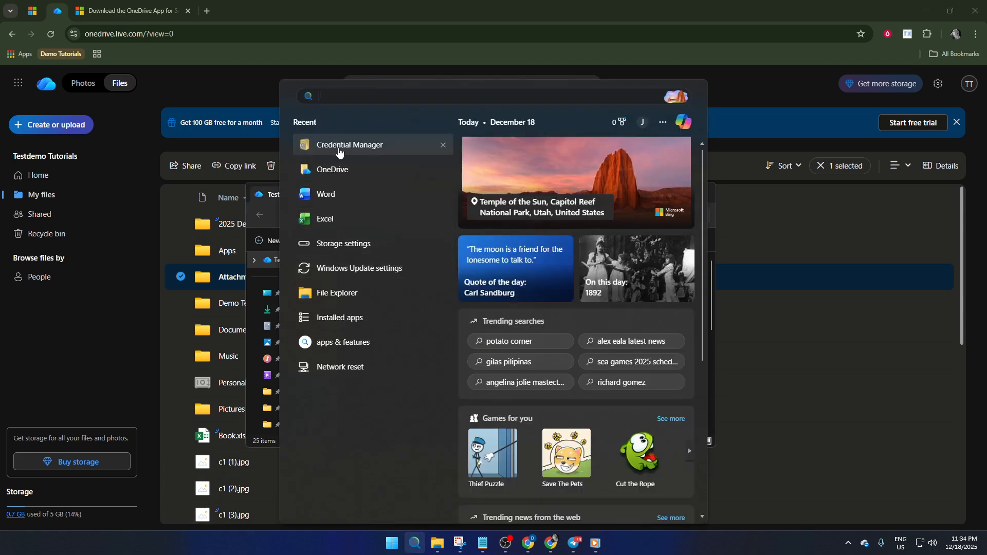
pyautogui.rightClick(332, 174)
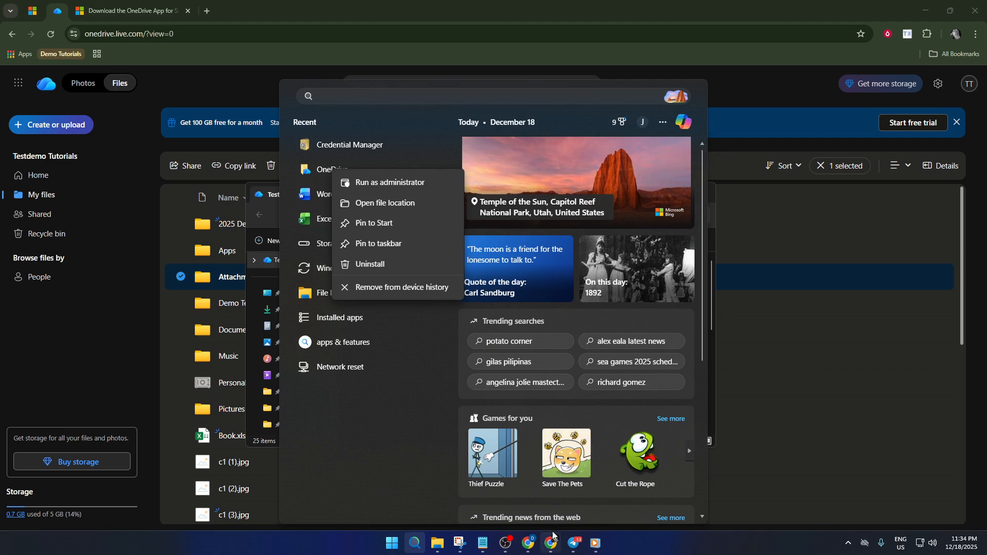
pyautogui.press('Escape')
pyautogui.press('Escape')
pyautogui.click(134, 6)
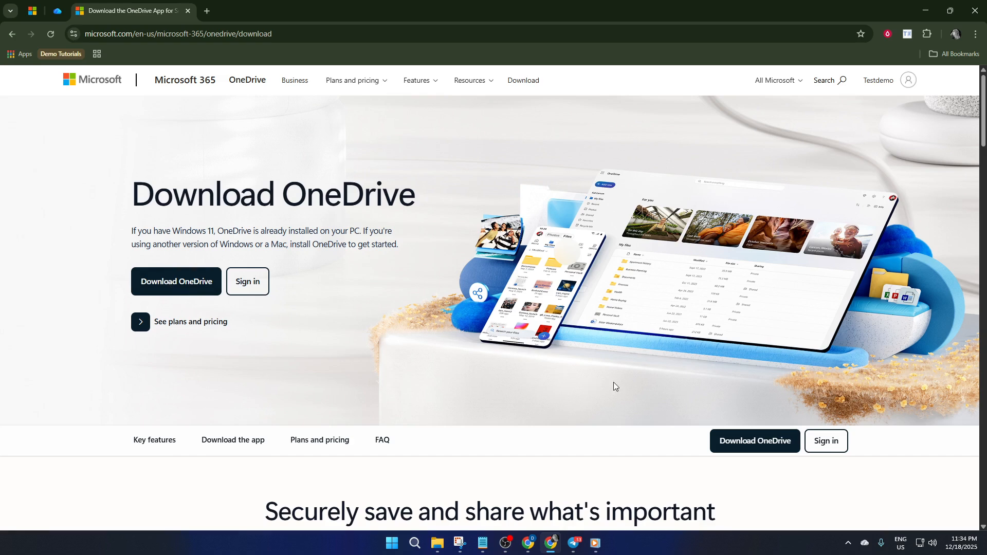
# Check the proxy settings in the Windows network and internet settings, and return to the Download OneDrive page
pyautogui.rightClick(924, 543)
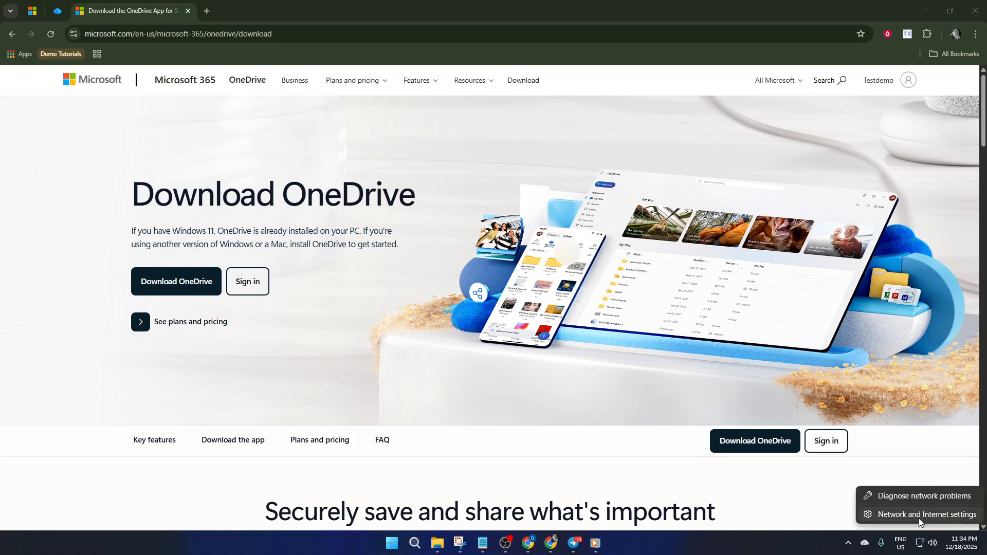
pyautogui.click(921, 513)
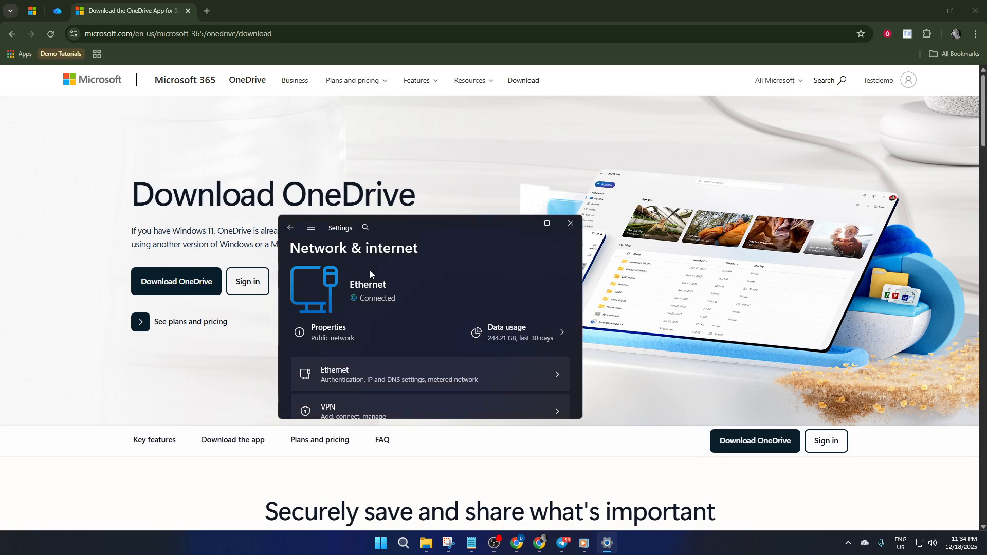
pyautogui.scroll(-5, 359, 292)
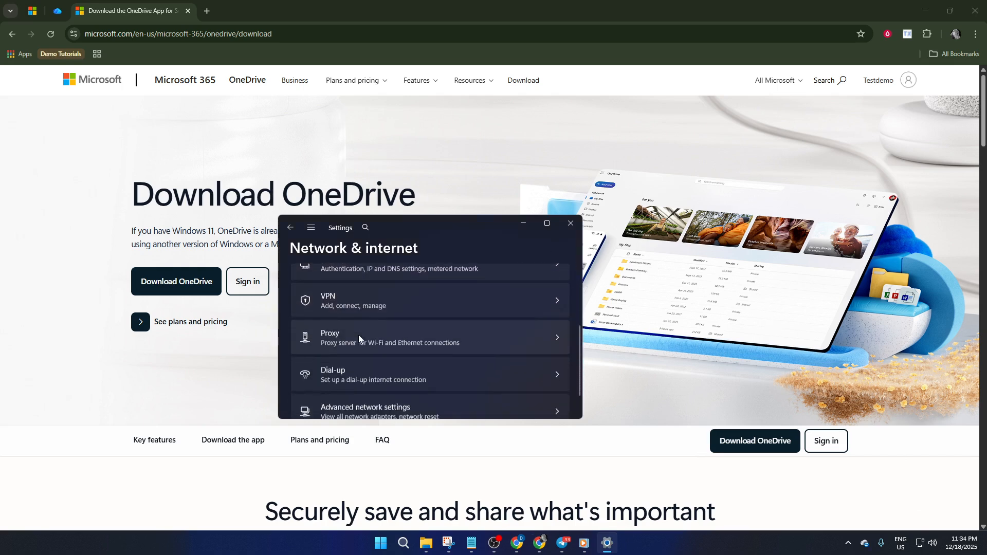
pyautogui.click(458, 332)
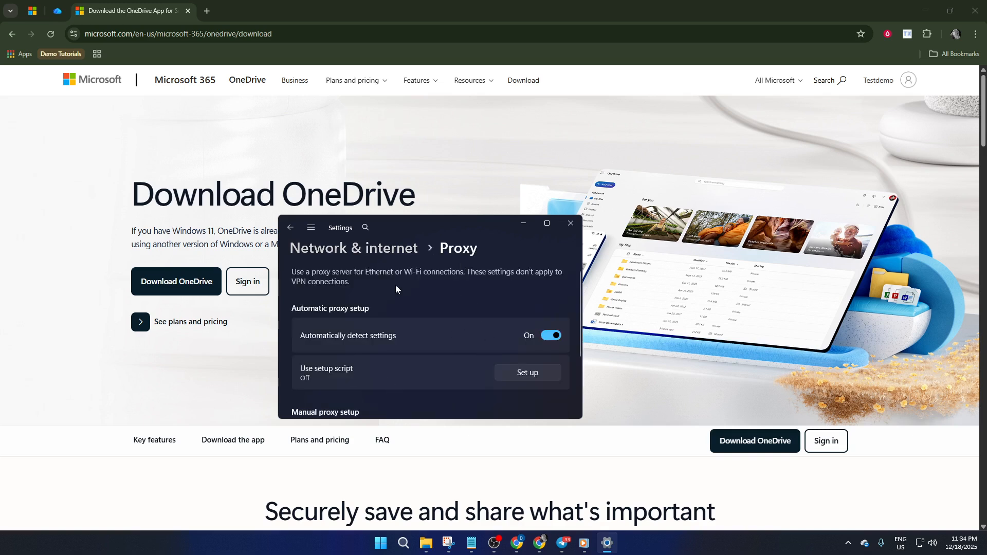
pyautogui.click(291, 227)
pyautogui.scroll(-3, 378, 344)
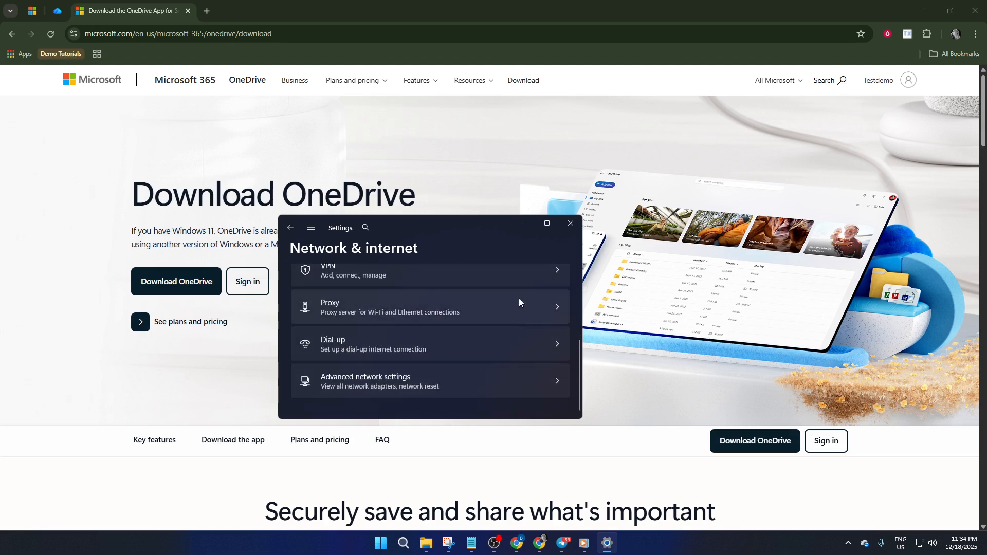
pyautogui.click(539, 543)
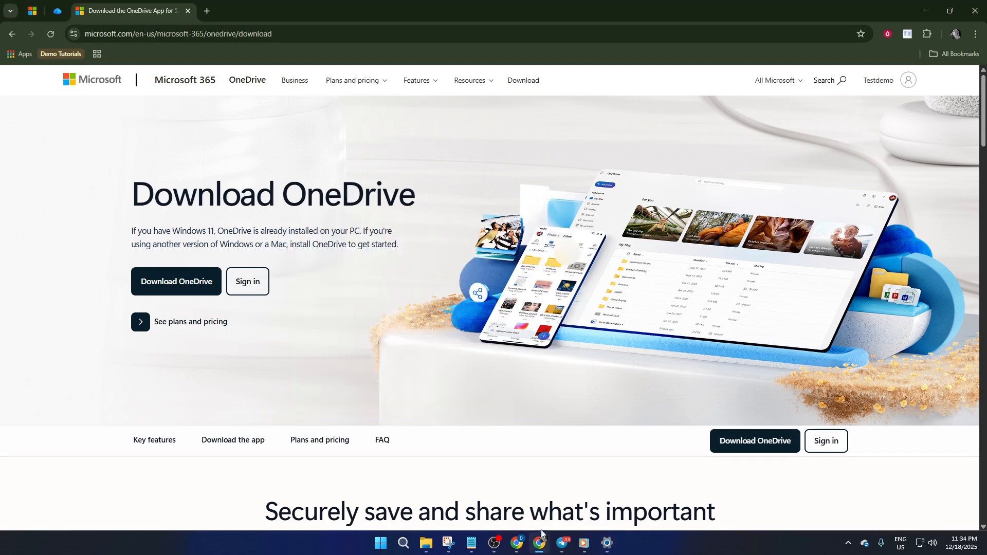